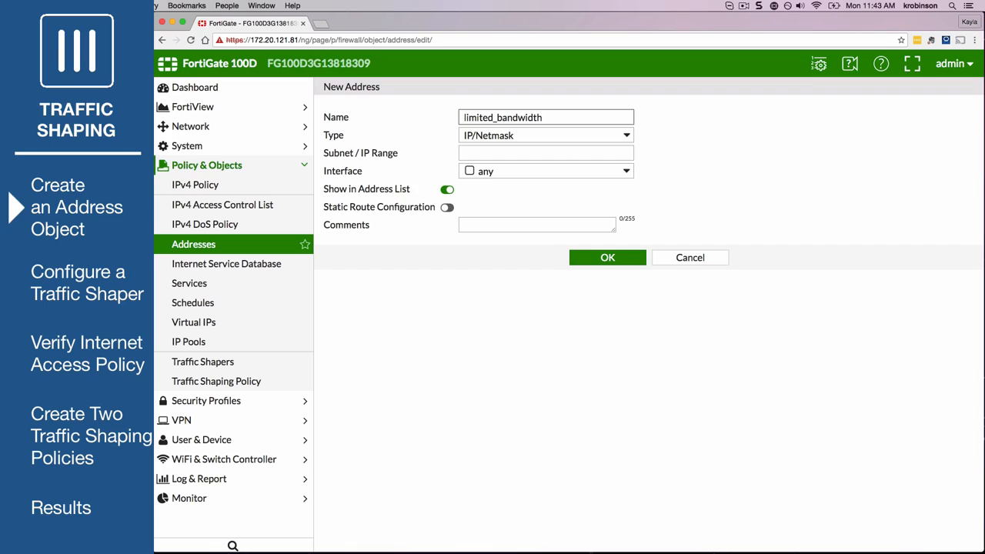
# Set the limited_bandwidth address object's subnet to 192.168.11.3 and save the address
pyautogui.click(477, 150)
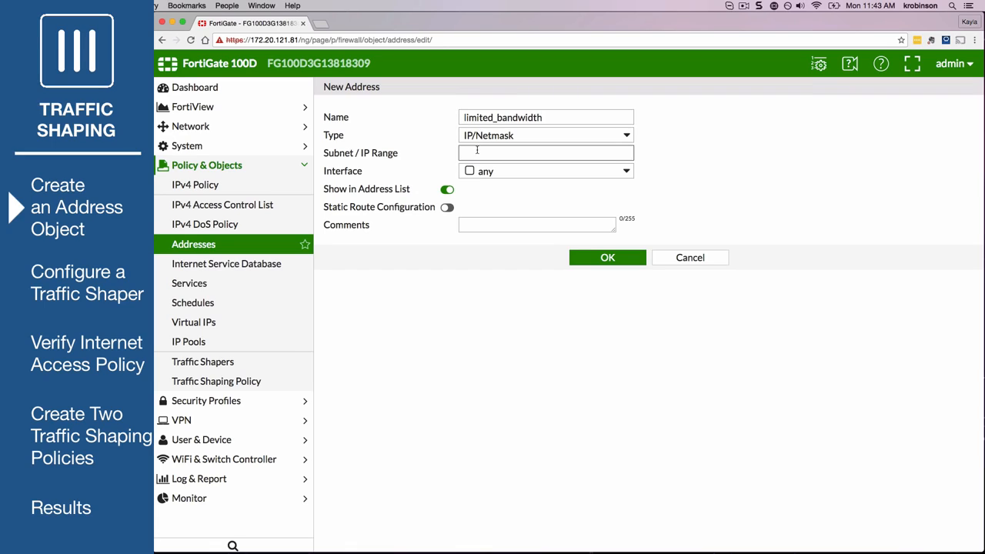
pyautogui.write('192.168.11.3')
pyautogui.press('Tab')
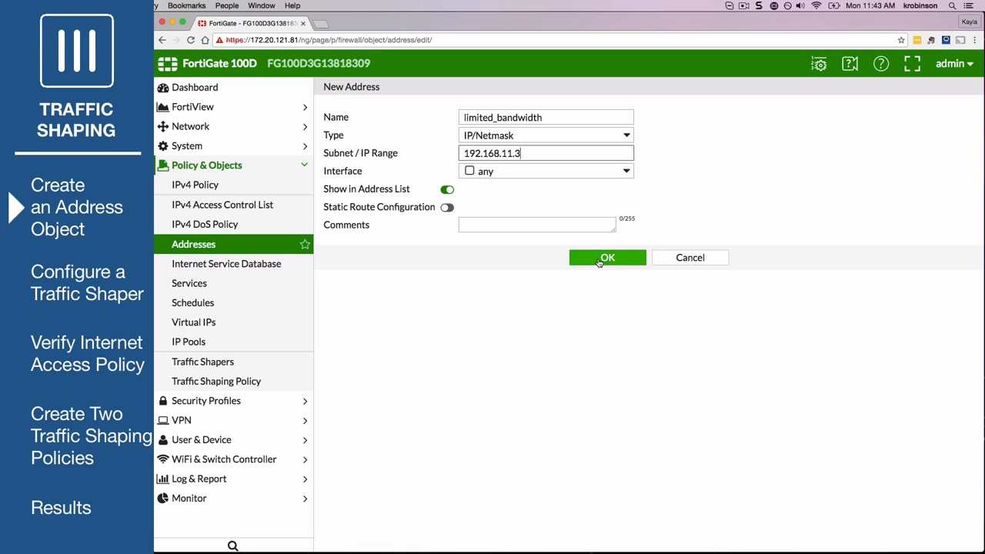
pyautogui.click(599, 262)
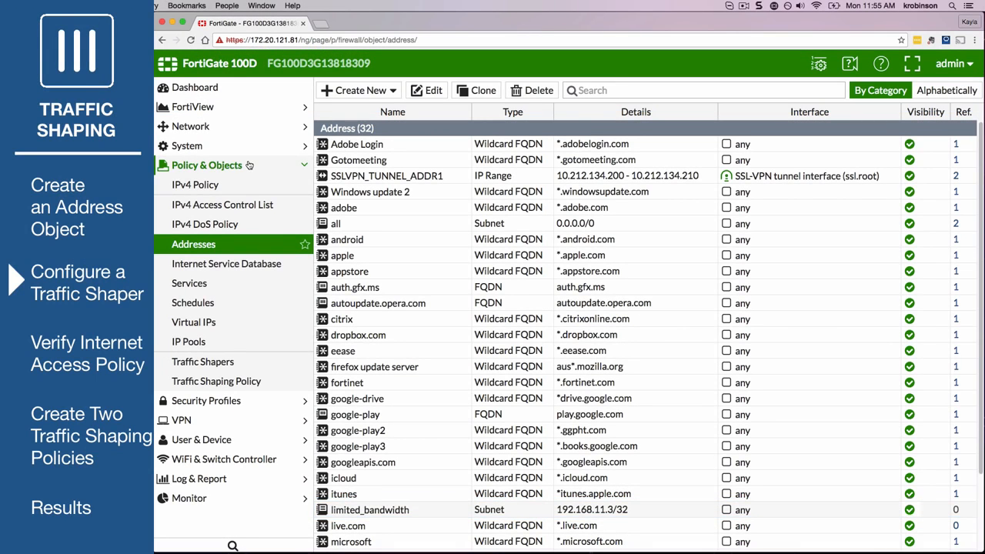
# Start a new shared traffic shaper named limited_bandwidth with Medium traffic priority
pyautogui.click(254, 363)
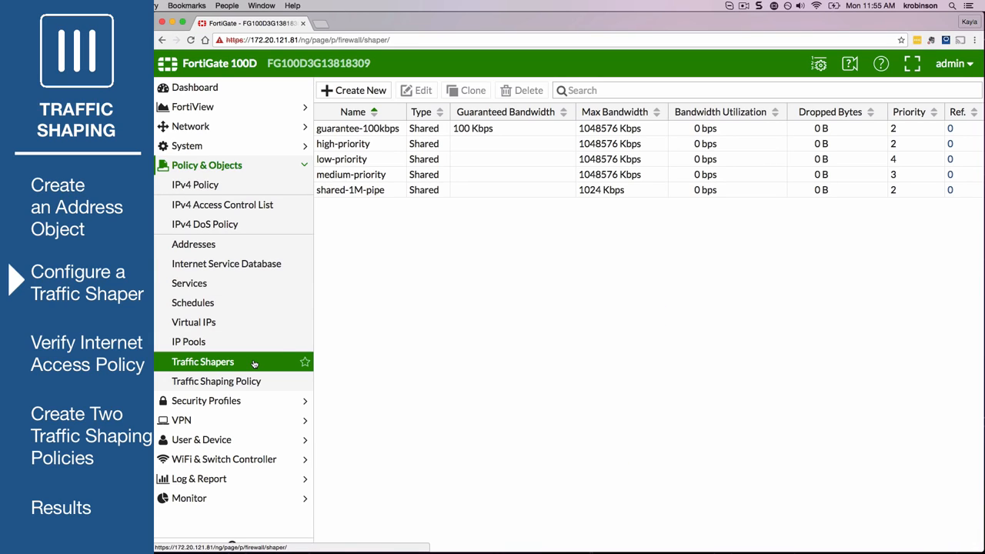
pyautogui.click(377, 91)
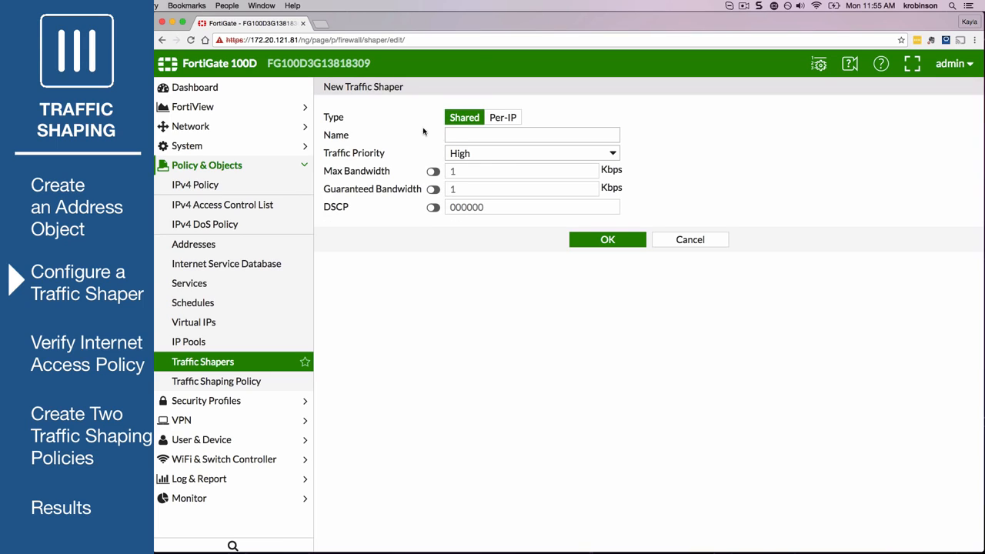
pyautogui.click(454, 135)
pyautogui.write('limited_bandwidth')
pyautogui.click(465, 151)
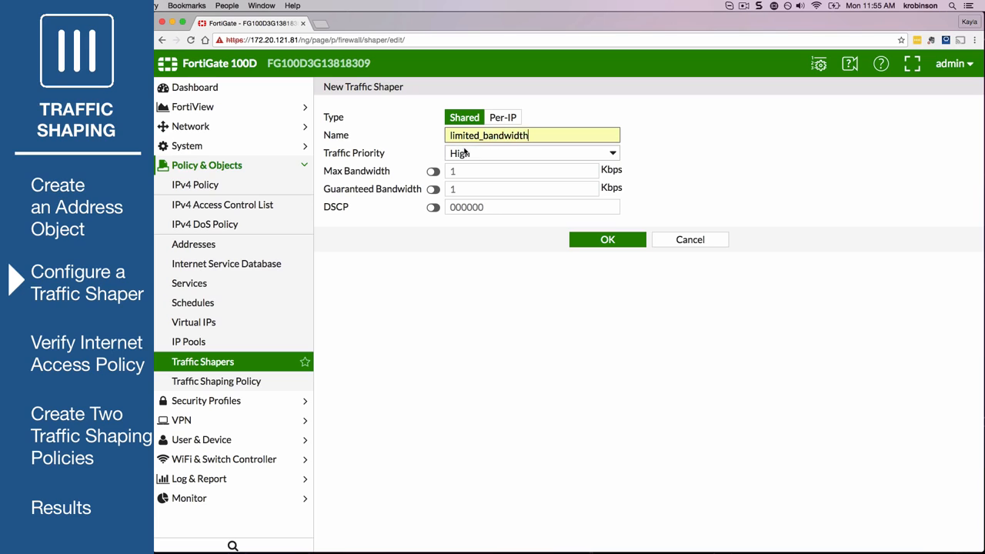
pyautogui.click(466, 153)
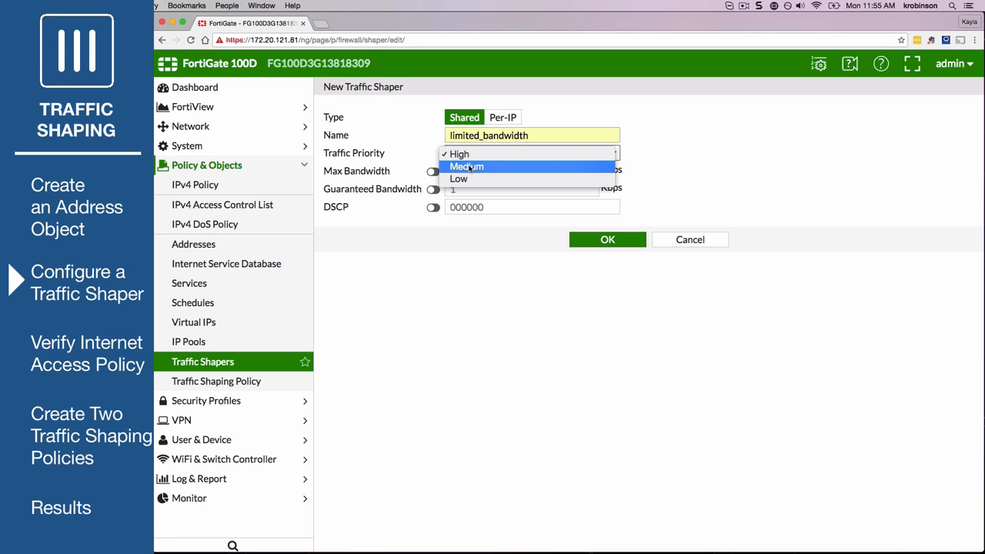
pyautogui.click(468, 167)
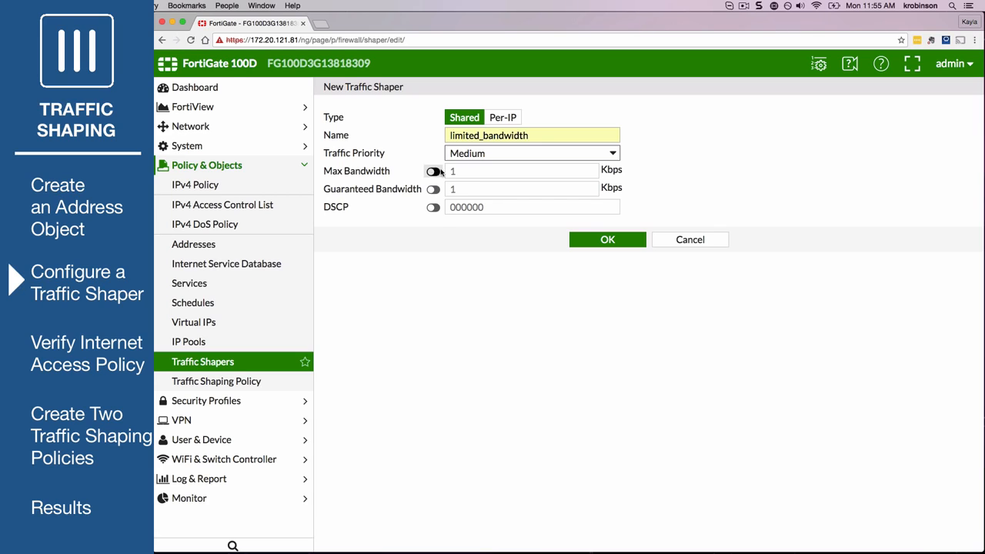
# Enable a max bandwidth of 200 Kbps and a guaranteed bandwidth of 100 Kbps, and save the traffic shaper
pyautogui.click(434, 171)
pyautogui.write('200')
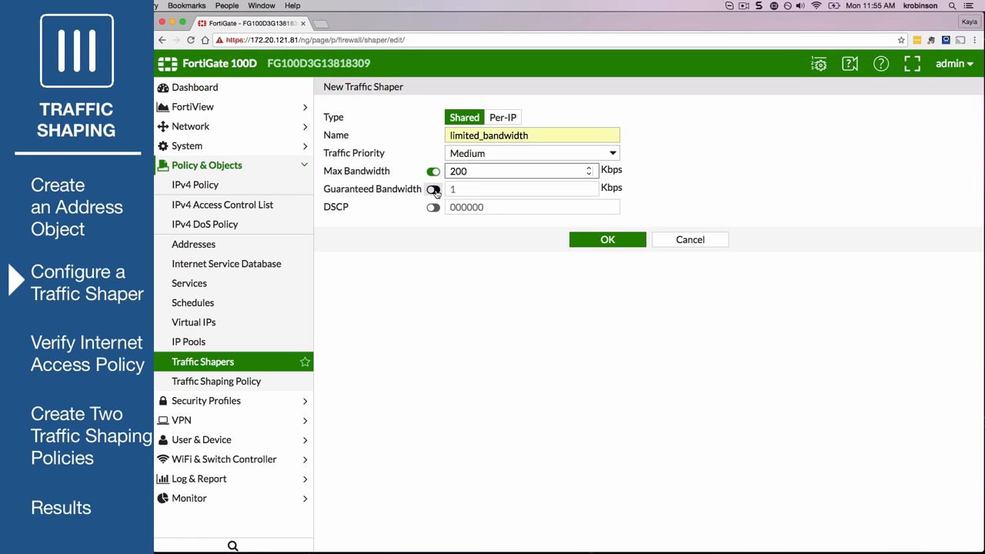
pyautogui.click(434, 189)
pyautogui.click(472, 194)
pyautogui.write('100')
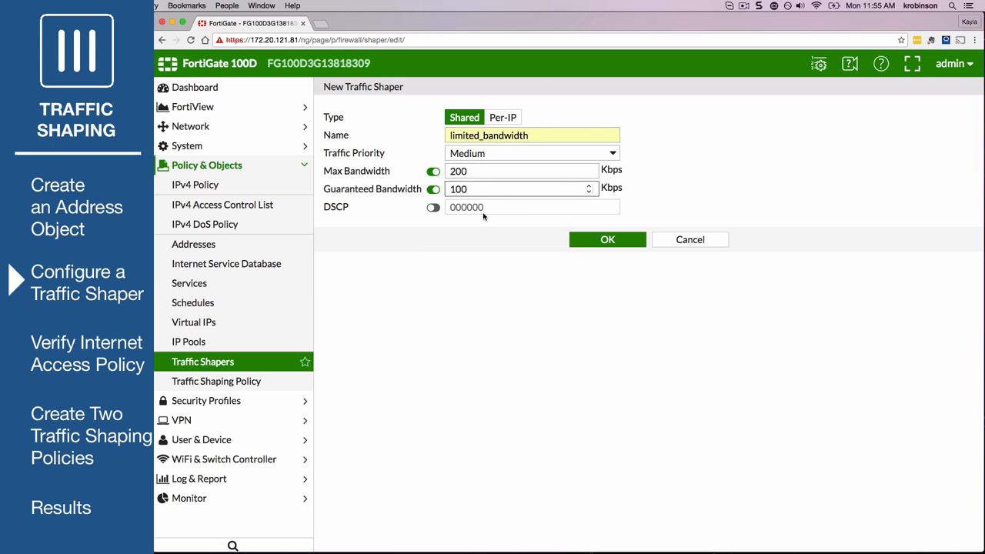
pyautogui.click(581, 242)
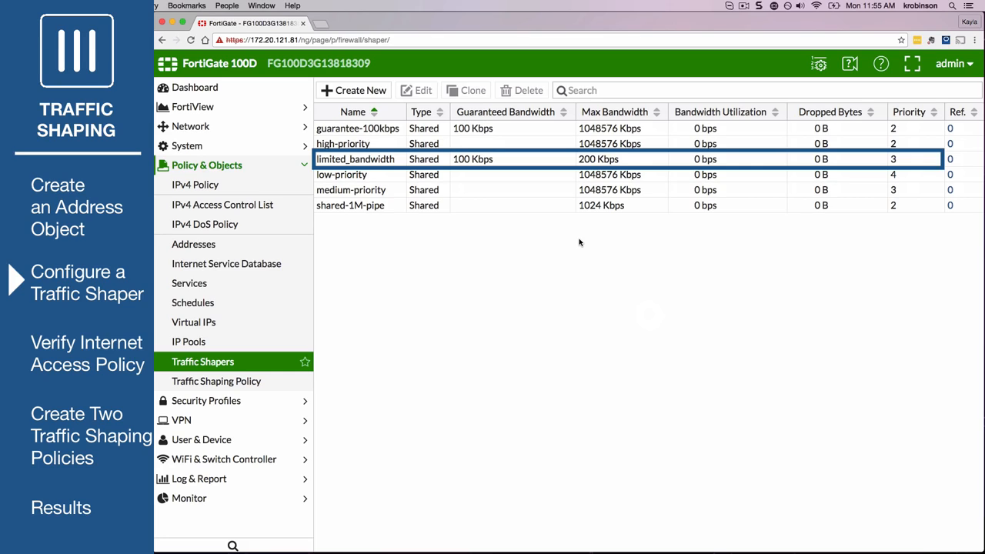
# Run "set per-policy enable" and "end" in the CLI for the limited_bandwidth shaper, close the console, and review and save the shaper
pyautogui.click(528, 159)
pyautogui.rightClick(526, 159)
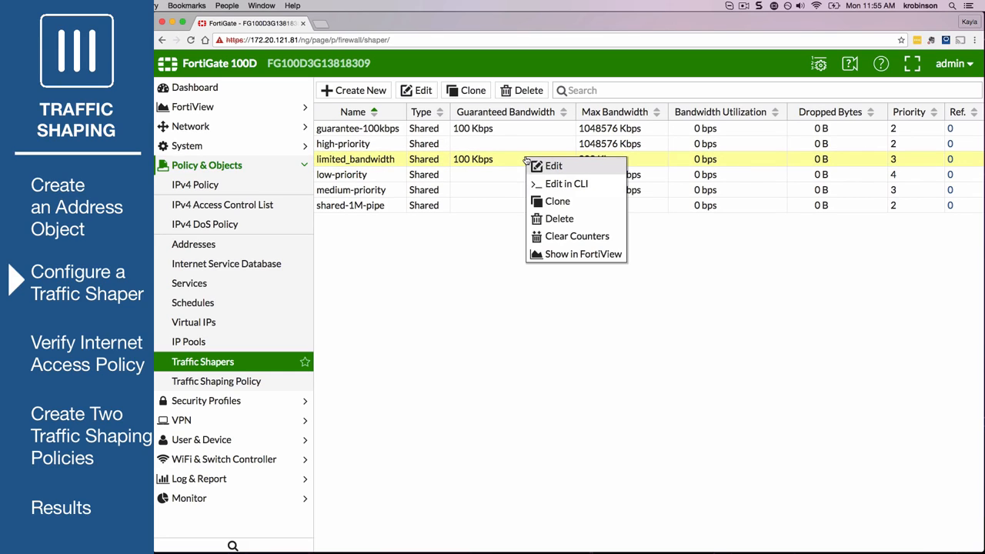
pyautogui.click(594, 187)
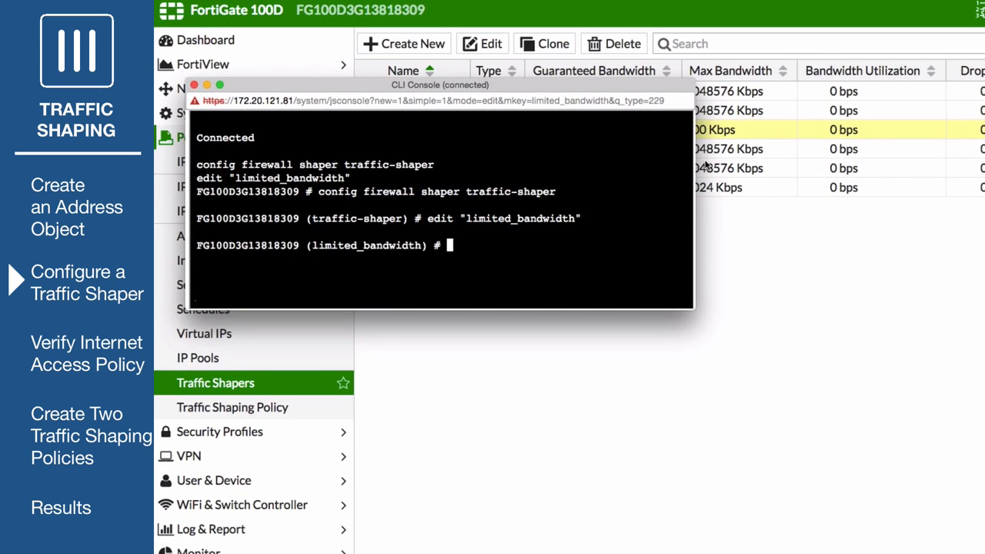
pyautogui.write('set per-policy enable')
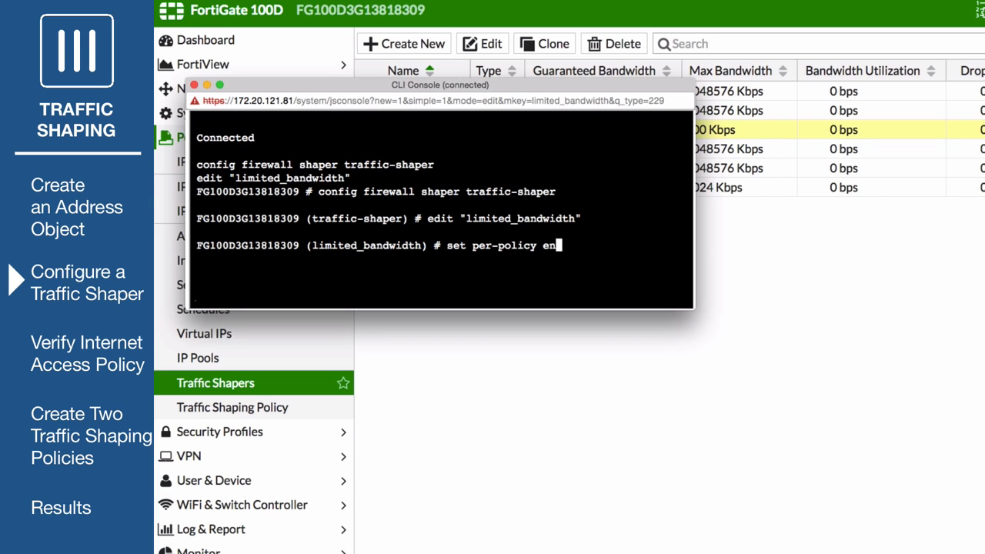
pyautogui.press('Return')
pyautogui.write('end')
pyautogui.press('Return')
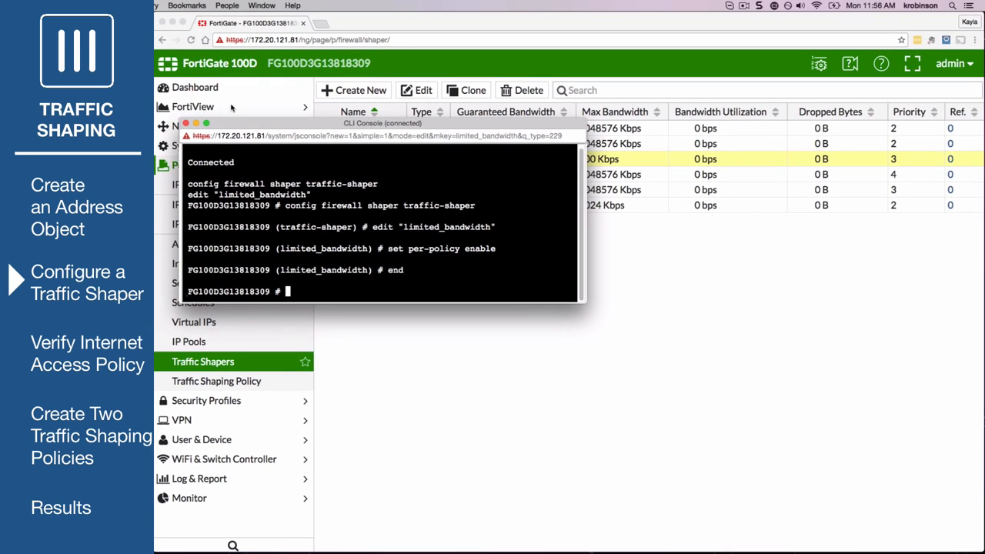
pyautogui.click(187, 123)
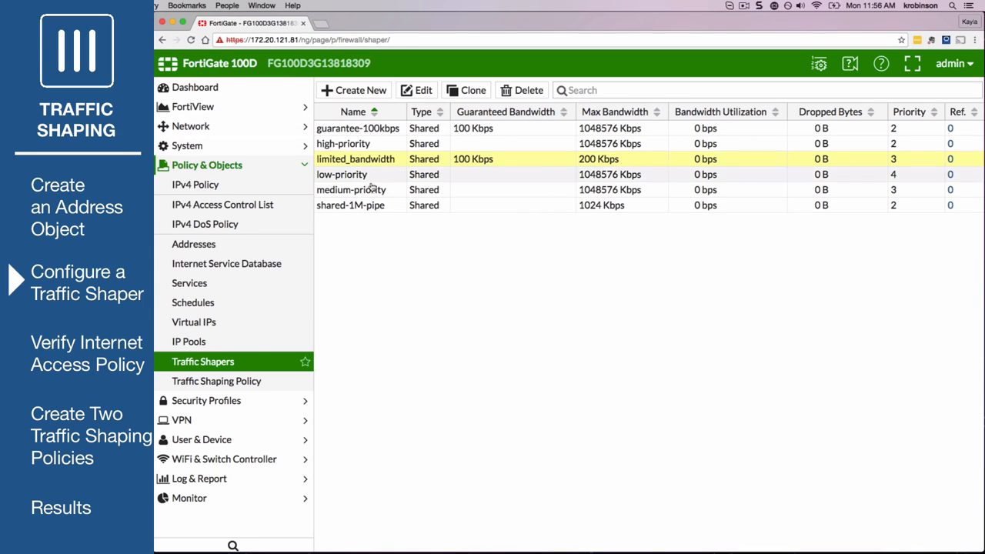
pyautogui.doubleClick(404, 164)
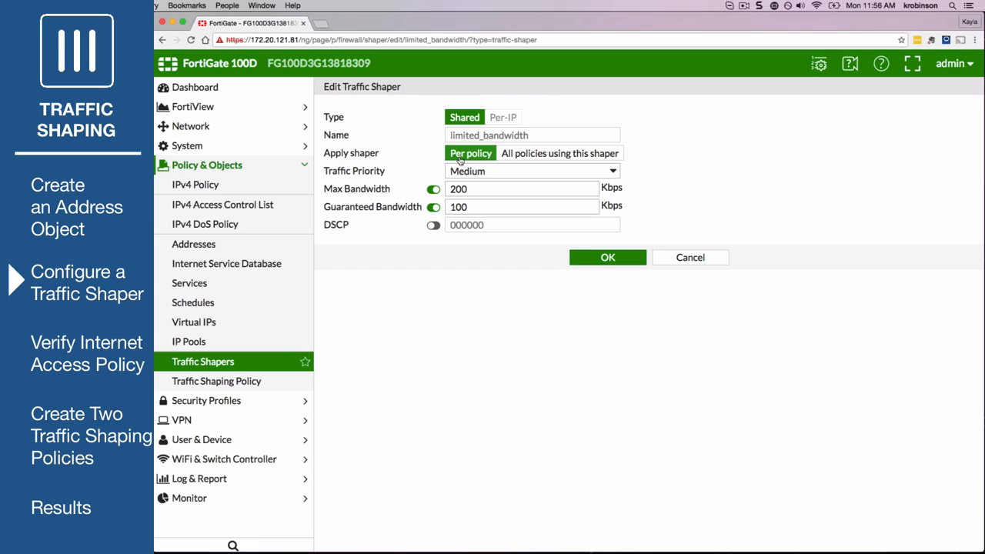
pyautogui.click(589, 260)
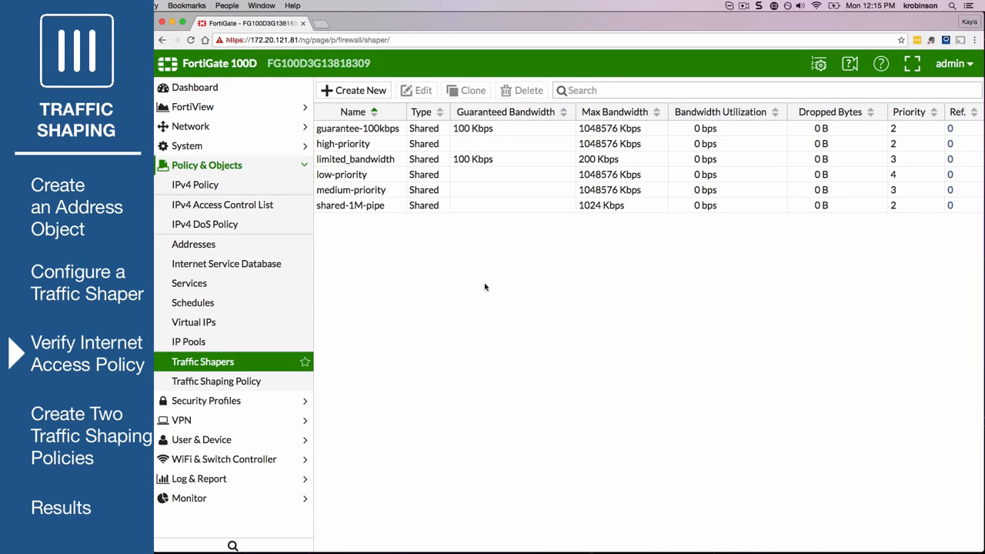
# Set the logging of the Internet_Access IPv4 policy to All
pyautogui.click(273, 187)
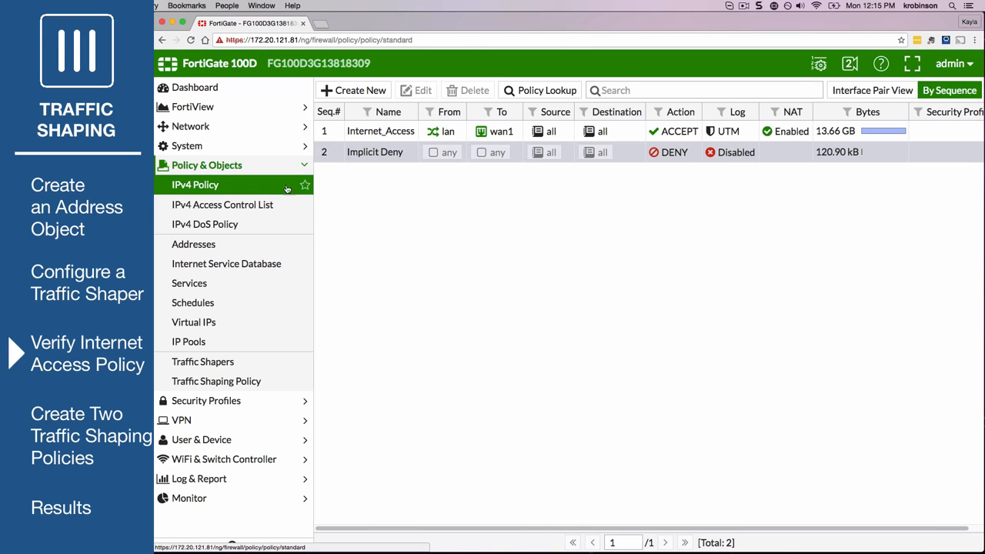
pyautogui.rightClick(743, 132)
pyautogui.moveTo(793, 138)
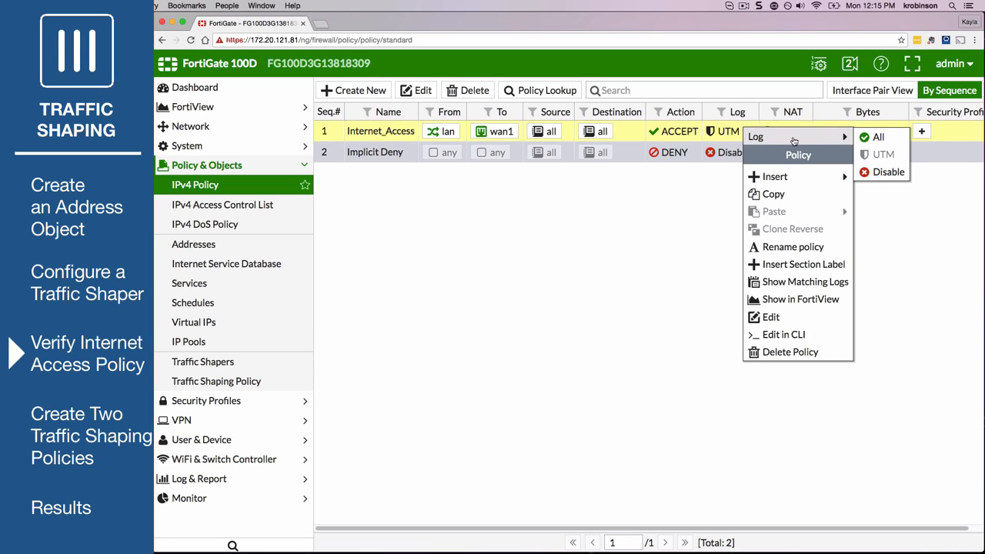
pyautogui.click(890, 140)
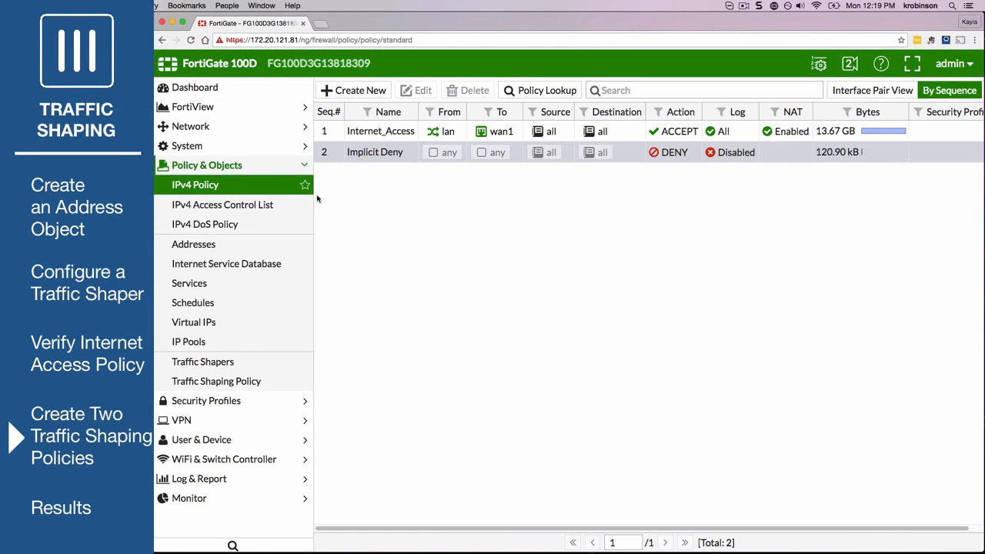
# Start a new traffic shaping policy matching source all, destination all and service ALL
pyautogui.click(244, 381)
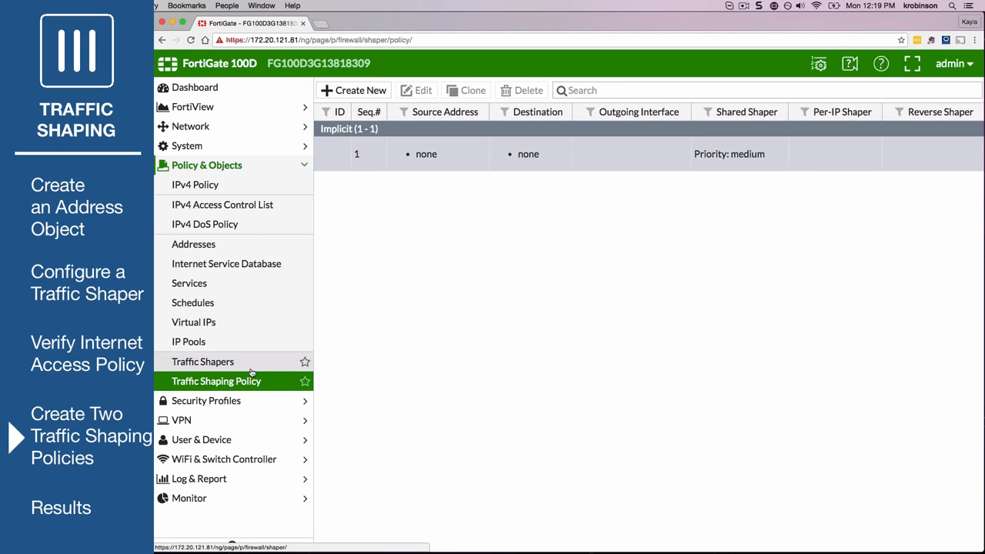
pyautogui.click(365, 91)
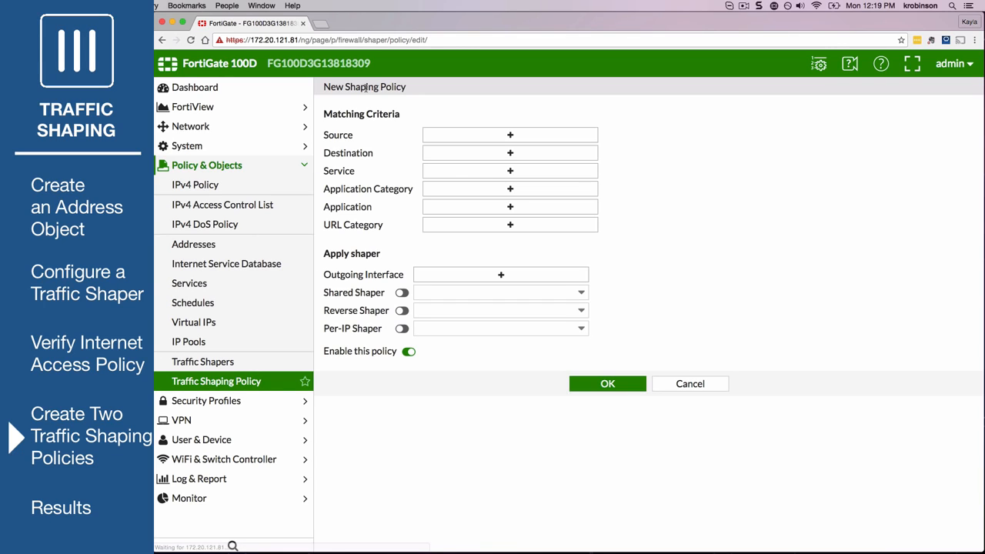
pyautogui.click(509, 135)
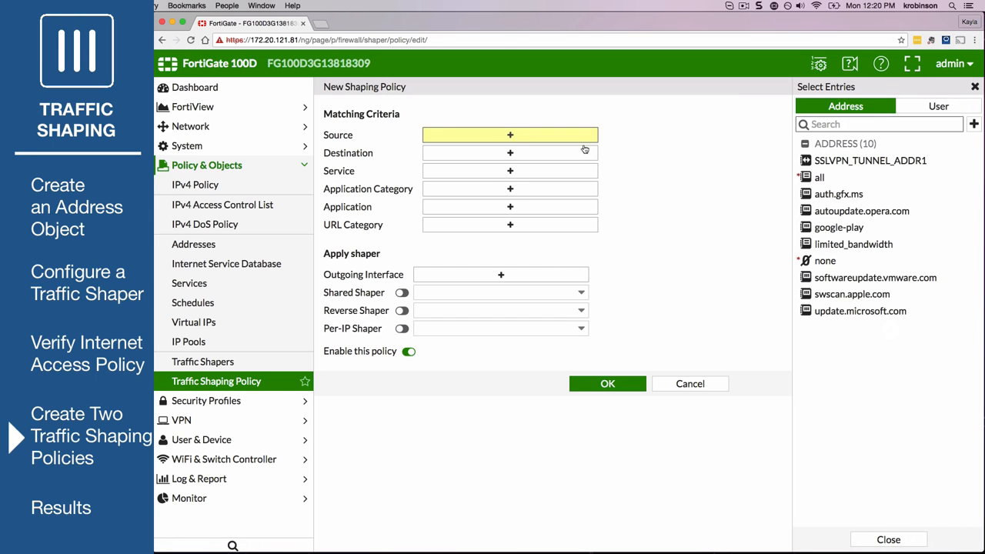
pyautogui.click(800, 179)
pyautogui.click(495, 152)
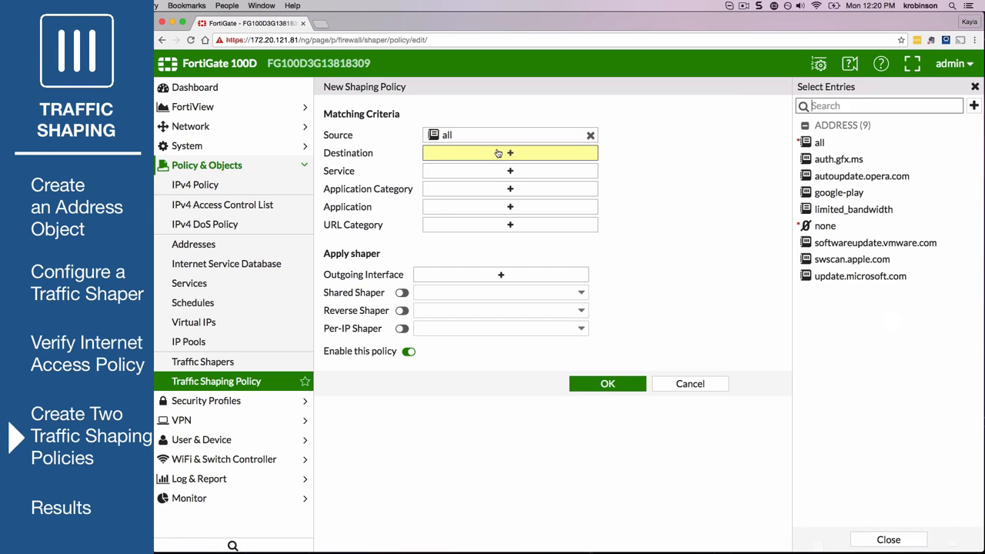
pyautogui.click(800, 143)
pyautogui.click(520, 171)
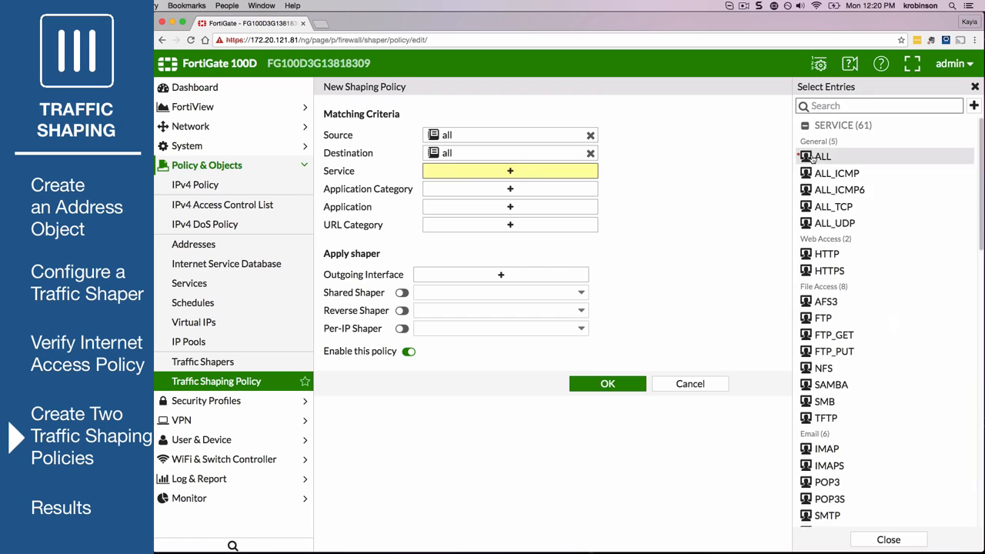
pyautogui.click(812, 157)
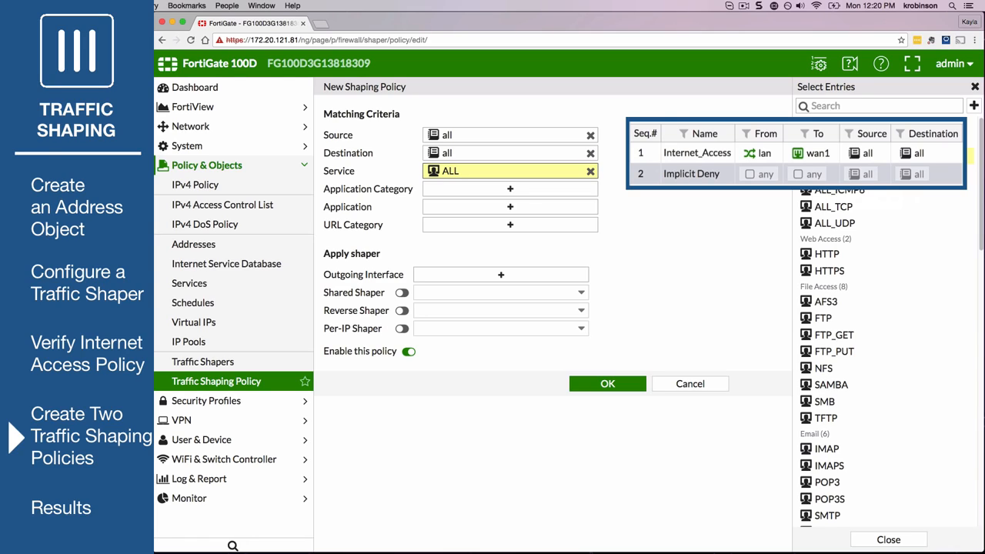
# Set the outgoing interface to wan1, apply high-priority as both the shared and reverse shaper, and save the shaping policy
pyautogui.click(501, 275)
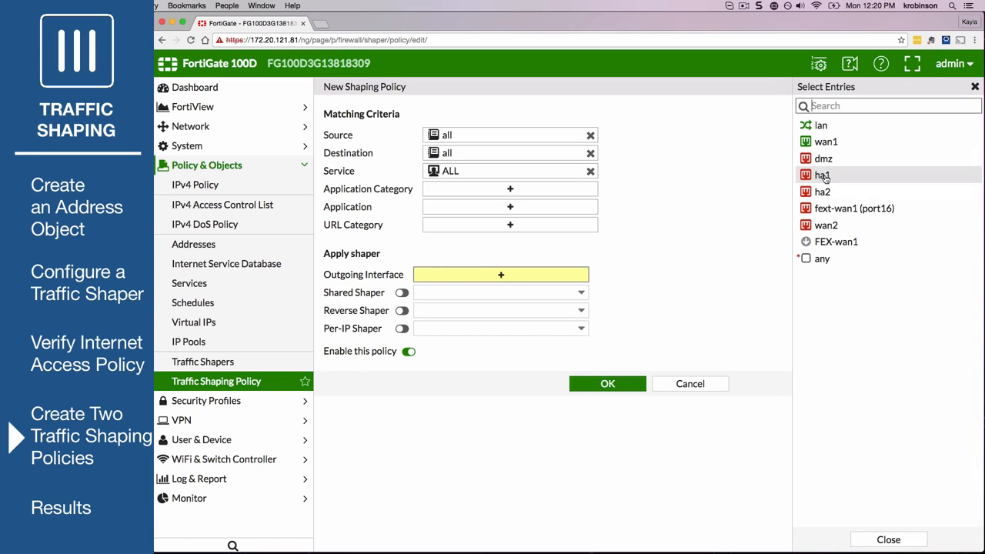
pyautogui.click(821, 142)
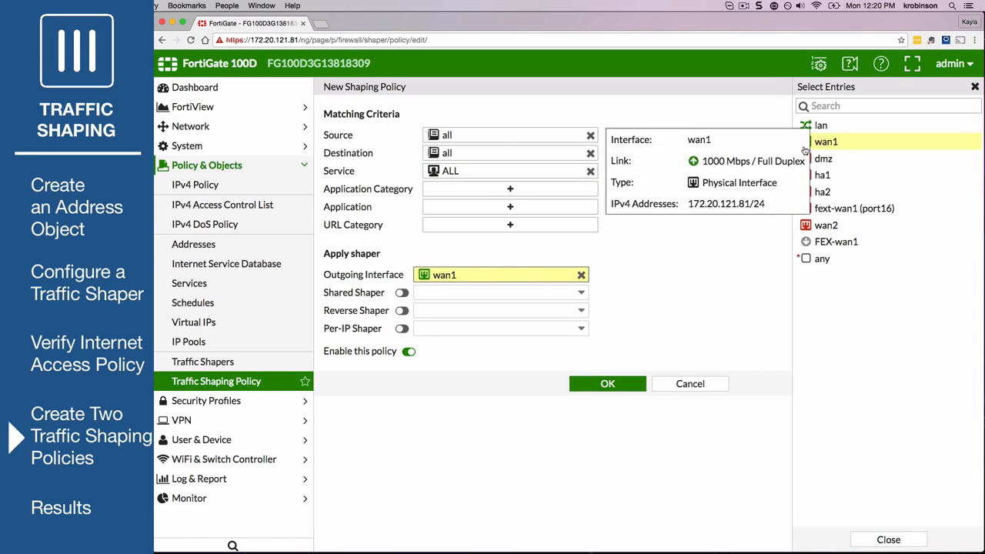
pyautogui.click(401, 292)
pyautogui.click(566, 296)
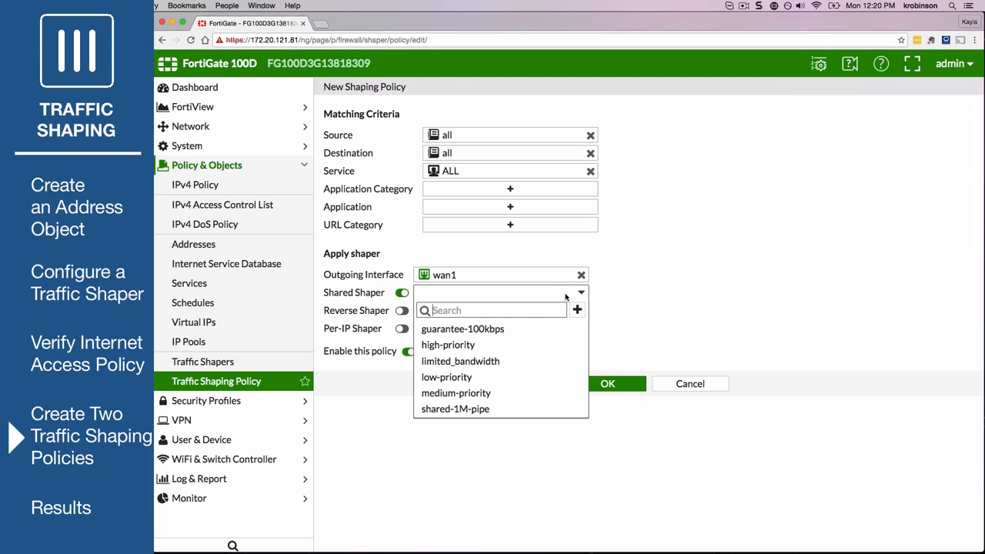
pyautogui.click(513, 351)
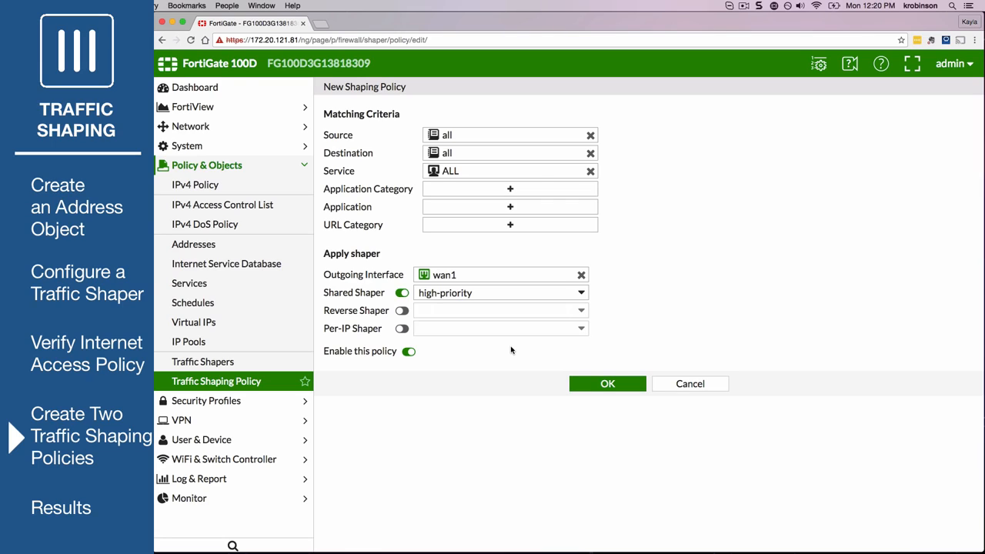
pyautogui.click(402, 310)
pyautogui.click(496, 311)
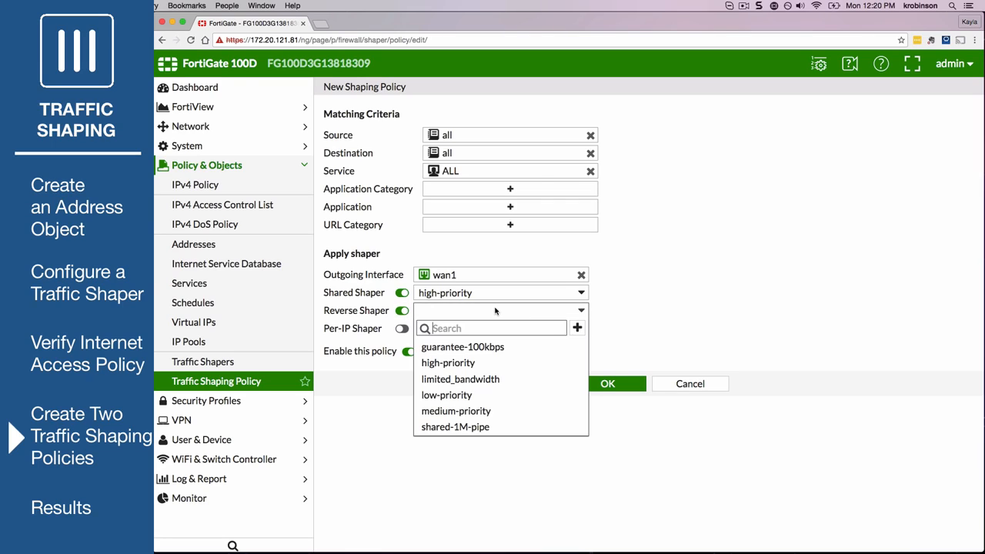
pyautogui.click(491, 363)
pyautogui.click(597, 387)
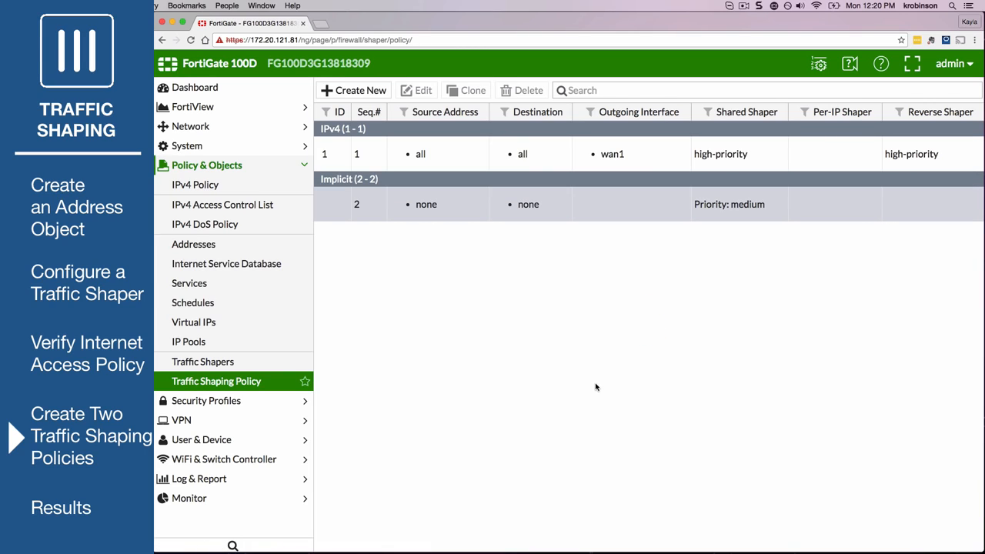
# Start a second traffic shaping policy matching source limited_bandwidth, destination all and service ALL
pyautogui.click(346, 87)
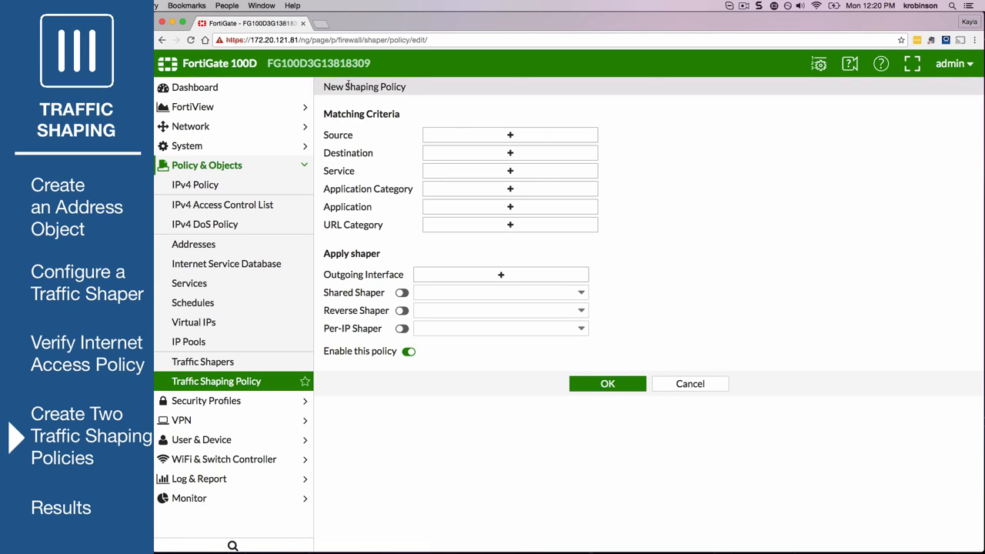
pyautogui.click(508, 135)
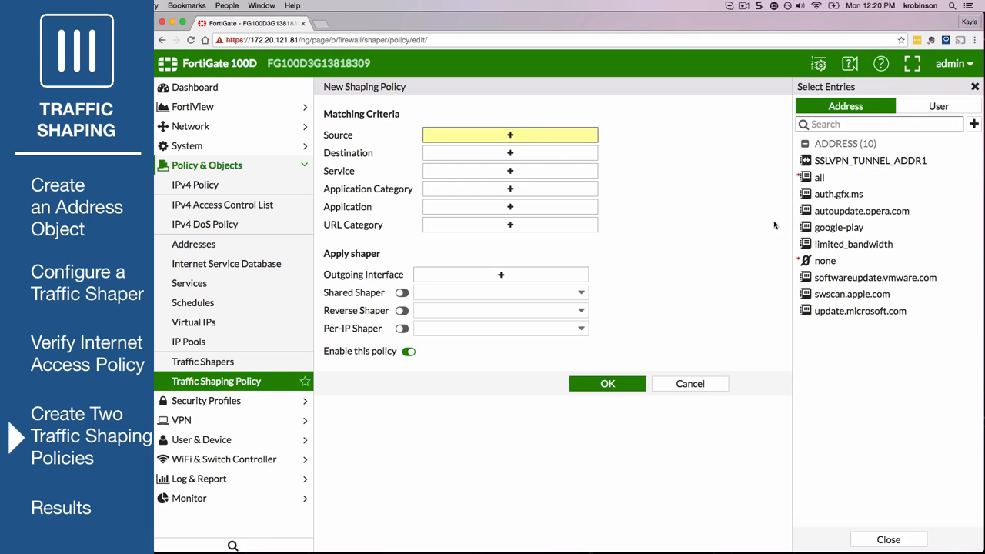
pyautogui.click(812, 245)
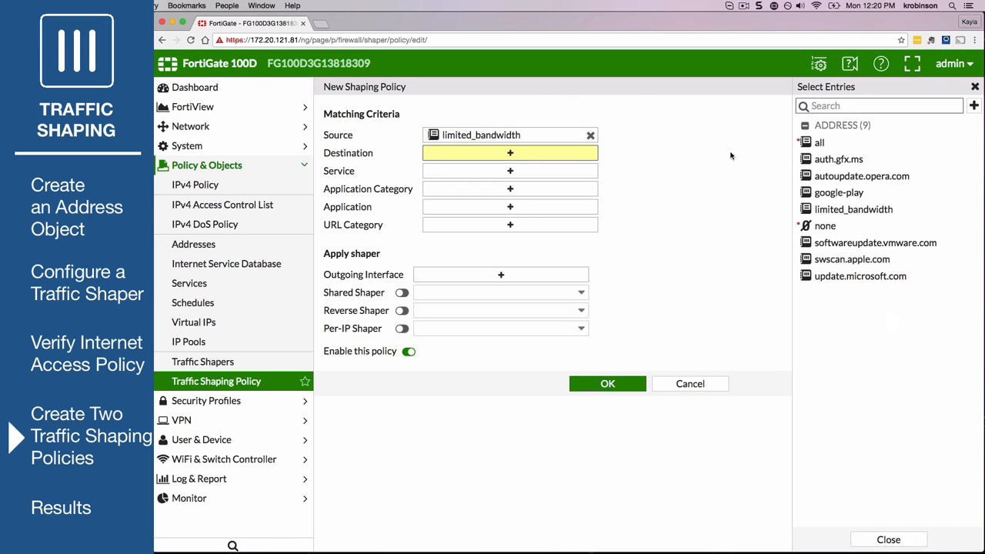
pyautogui.click(822, 138)
pyautogui.click(543, 172)
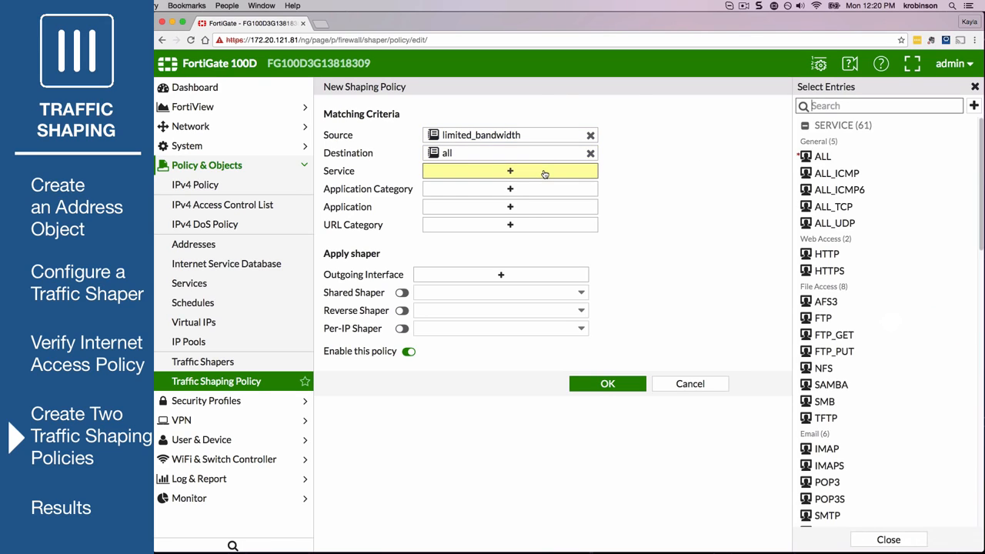
pyautogui.click(852, 159)
# Set the outgoing interface to wan1, apply limited_bandwidth as both the shared and reverse shaper, and save the shaping policy
pyautogui.click(517, 274)
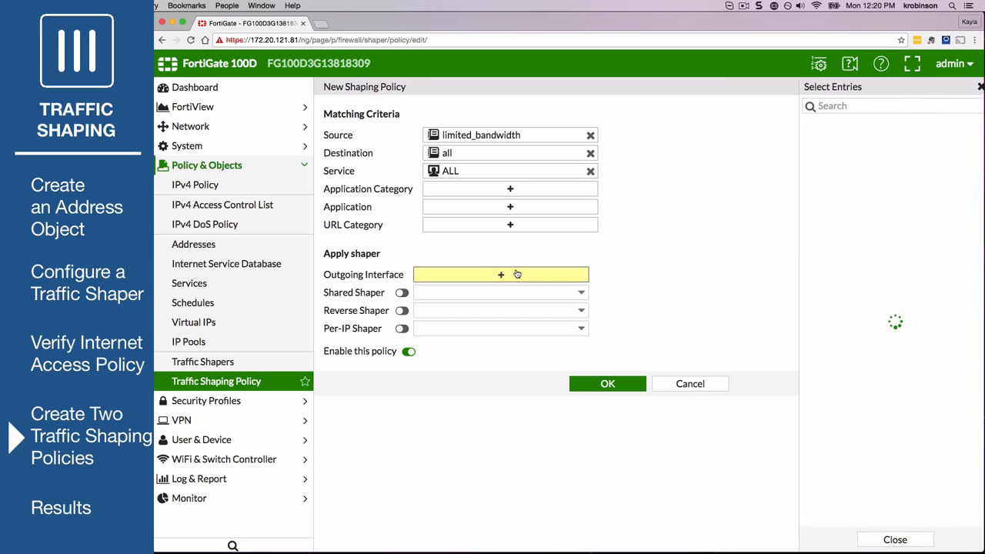
pyautogui.click(812, 144)
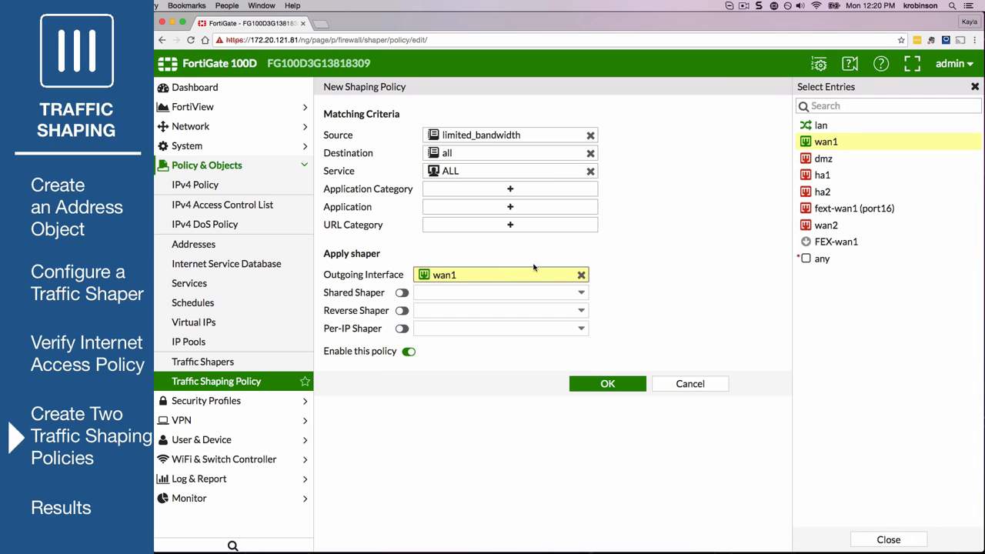
pyautogui.click(402, 292)
pyautogui.click(445, 293)
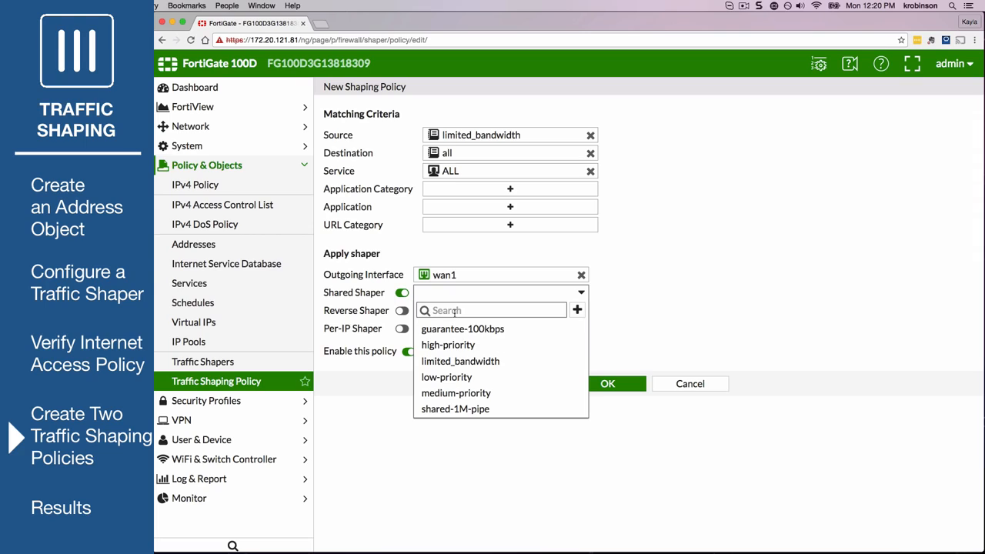
pyautogui.click(455, 371)
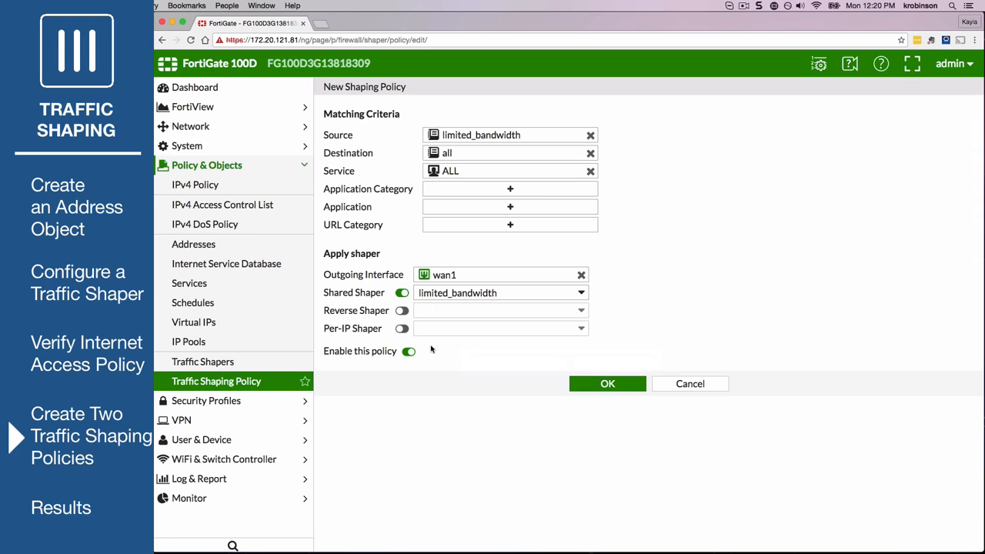
pyautogui.click(402, 310)
pyautogui.click(446, 309)
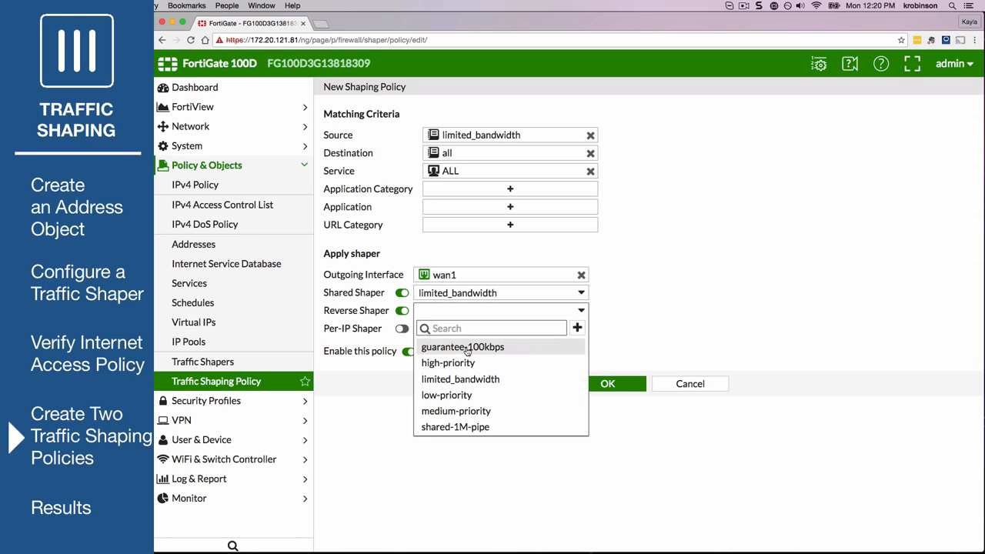
pyautogui.click(459, 379)
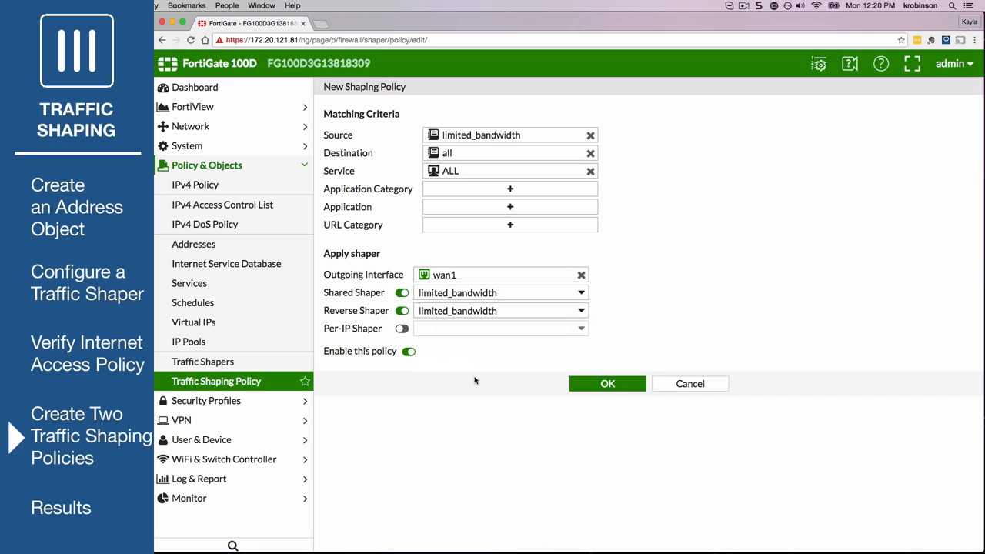
pyautogui.click(598, 385)
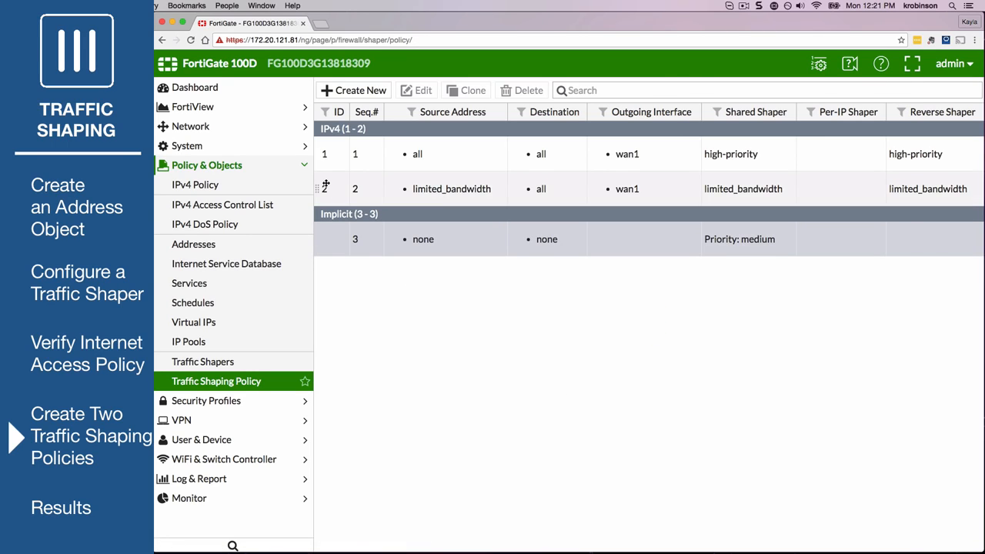
# Move the limited_bandwidth shaping policy above the high-priority policy so it comes first in the sequence
pyautogui.moveTo(325, 185); pyautogui.dragTo(322, 137)
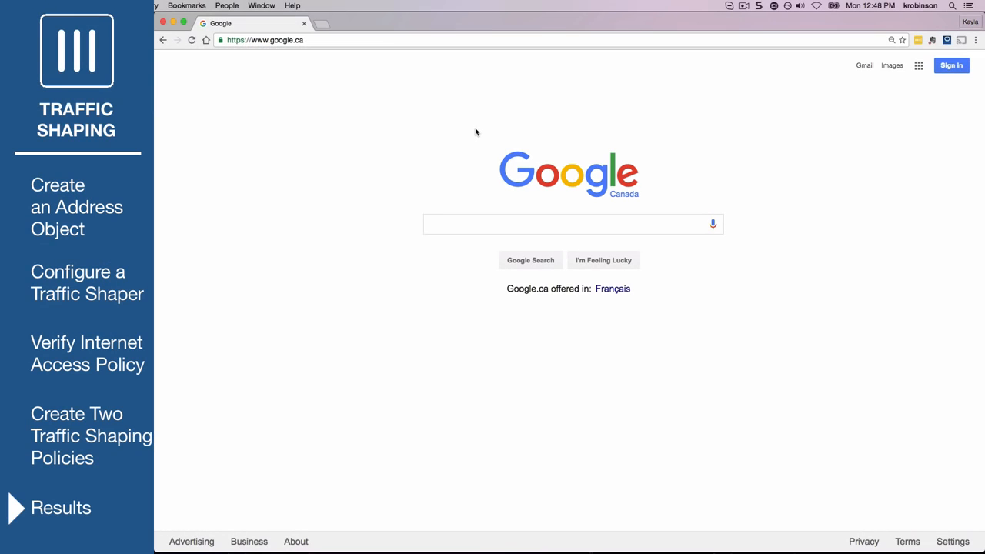
# Replace the Google page's web address with the copied address and load it
pyautogui.click(321, 40)
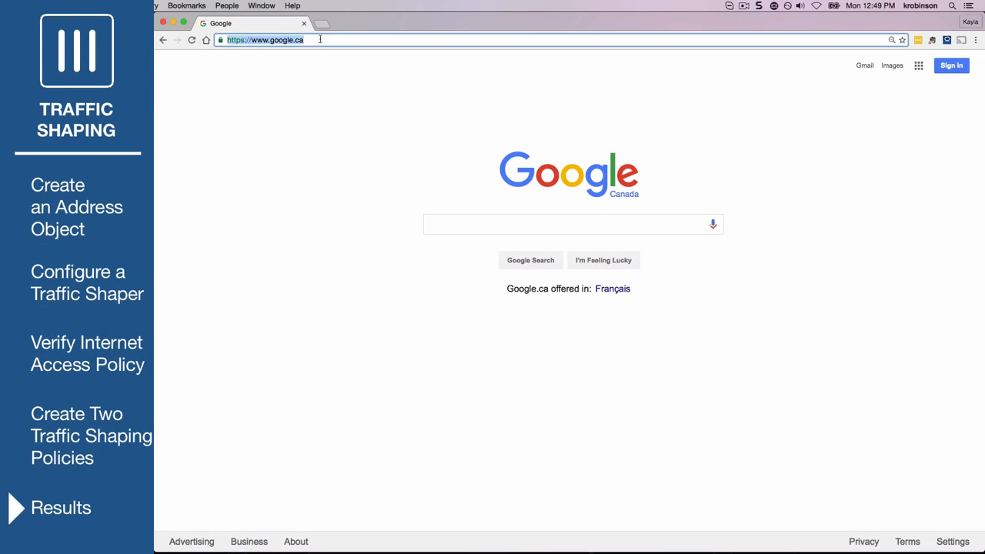
pyautogui.press('BackSpace')
pyautogui.write('https://www.youtube.com/c/fortinet')
pyautogui.press('Return')
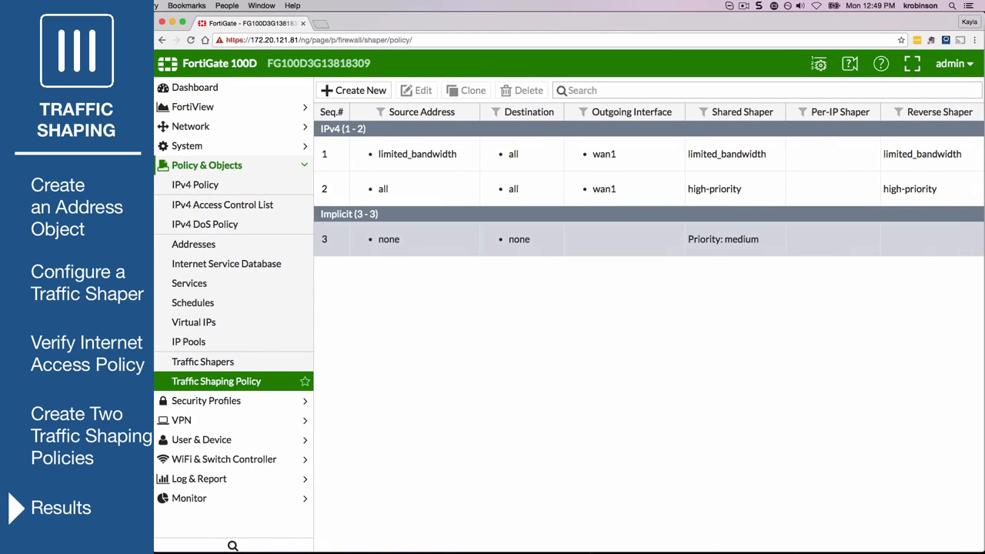
# Review the current traffic by source in FortiView and examine the high-priority and limited_bandwidth shapers under Traffic Shaping
pyautogui.click(231, 108)
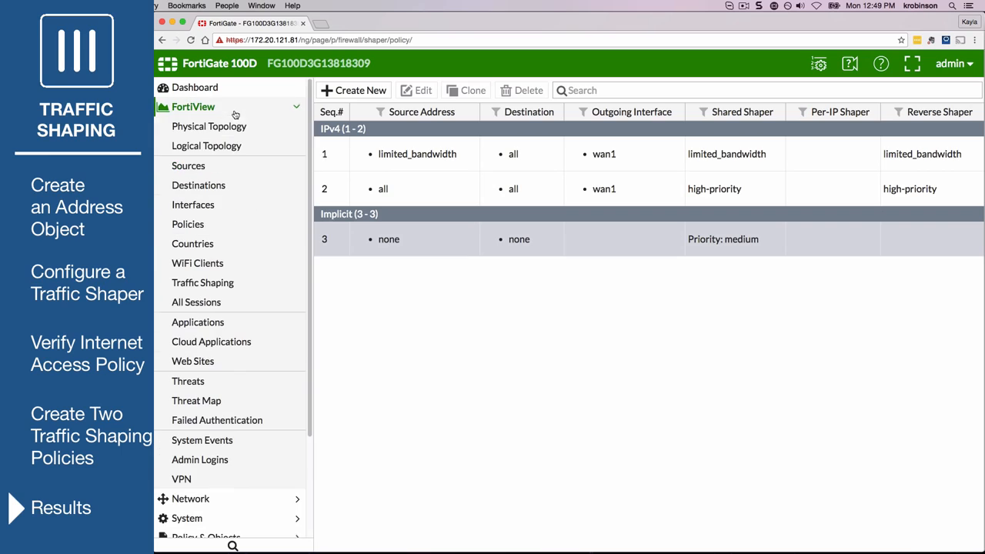
pyautogui.click(223, 166)
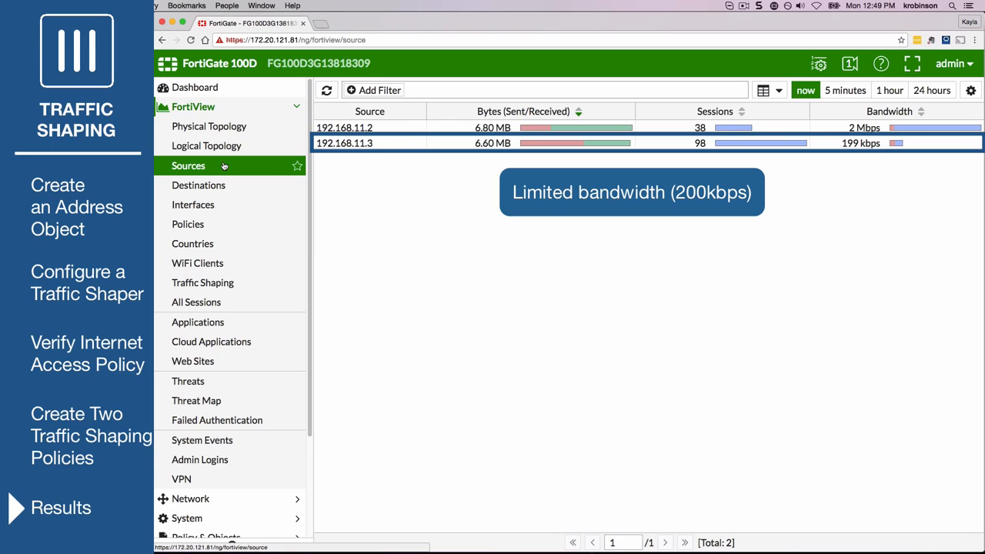
pyautogui.click(276, 283)
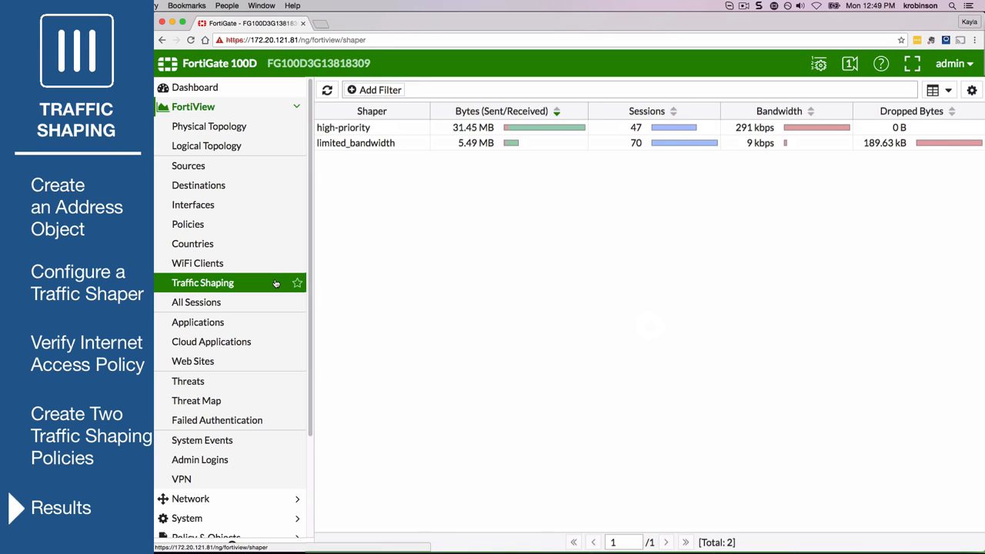
pyautogui.click(405, 128)
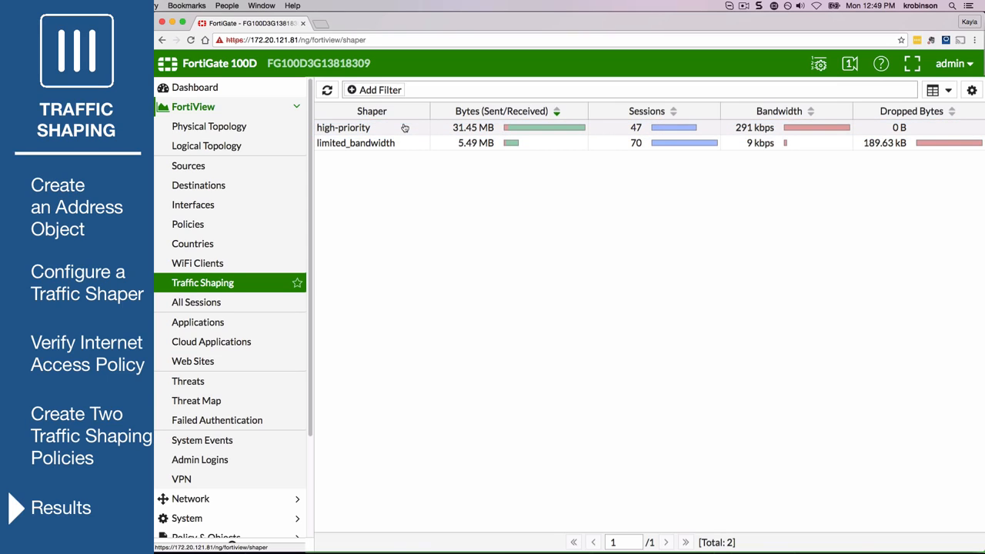
pyautogui.click(409, 144)
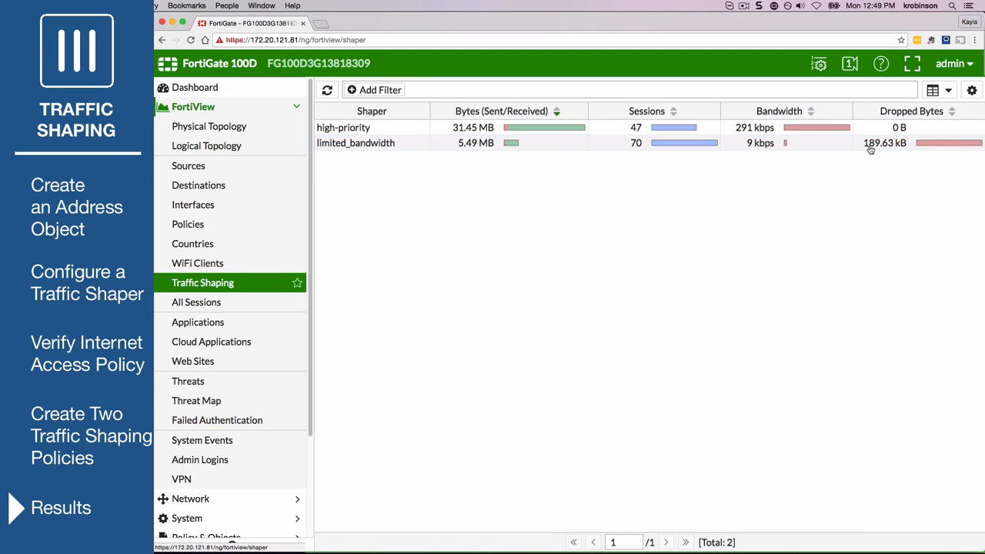
# Show the FortiView traffic shapers as a bubble chart sorted by Bandwidth
pyautogui.click(935, 90)
pyautogui.click(935, 121)
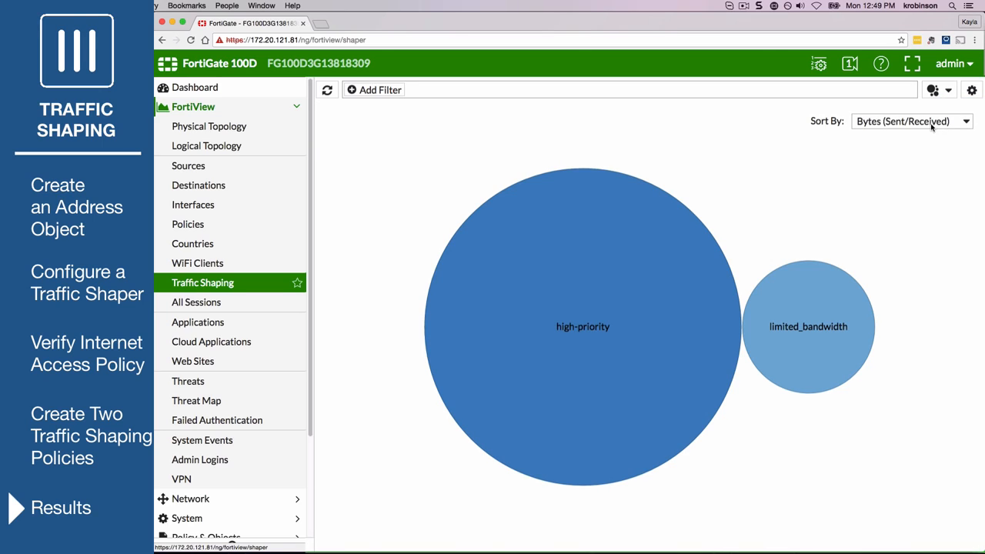
pyautogui.click(931, 125)
pyautogui.click(926, 144)
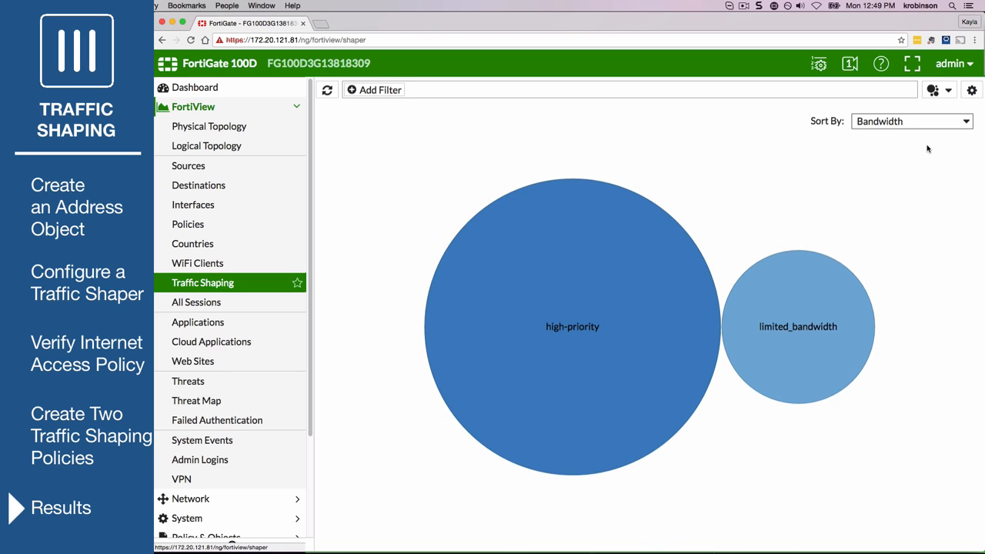
# Drill down into the limited_bandwidth shaper and examine its traffic by destination
pyautogui.click(804, 307)
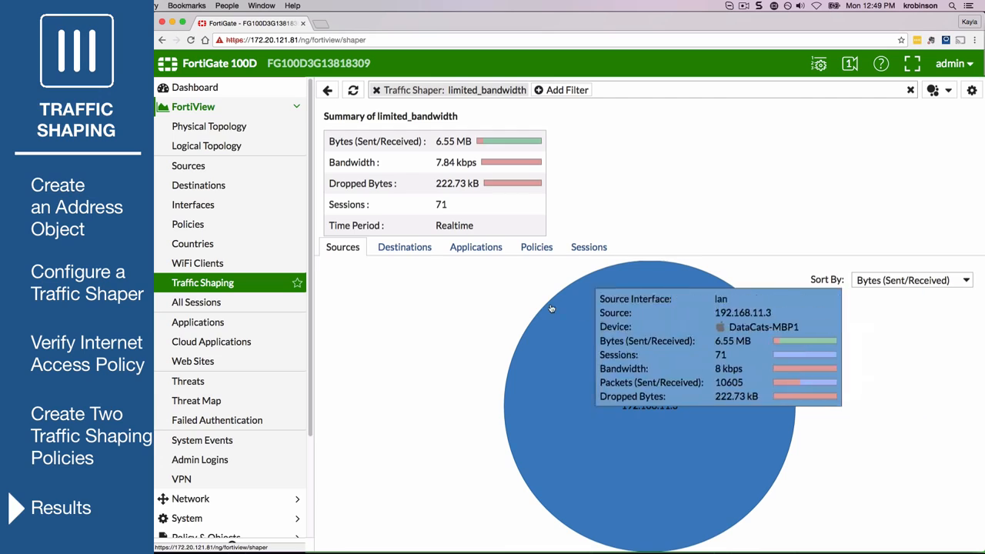
pyautogui.click(377, 252)
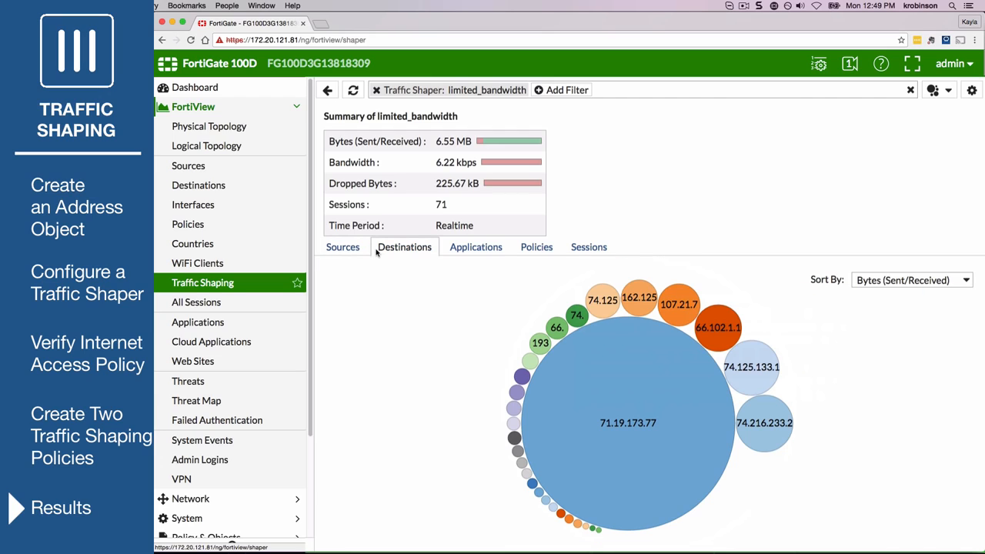